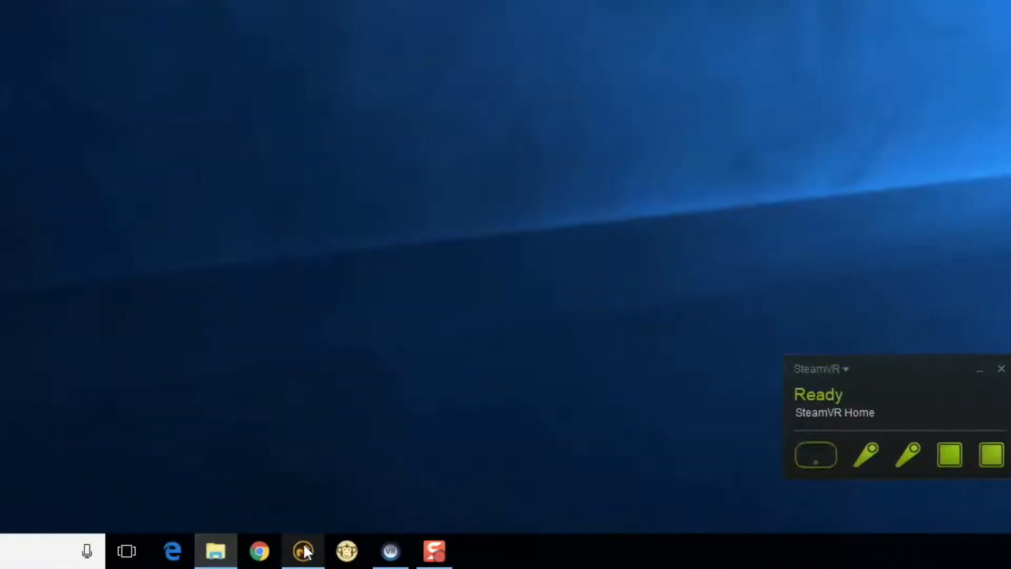
# Switch to Modo and add the Chimp_VR.lxp preset from the Downloads VR folder to the empty scene
pyautogui.click(303, 548)
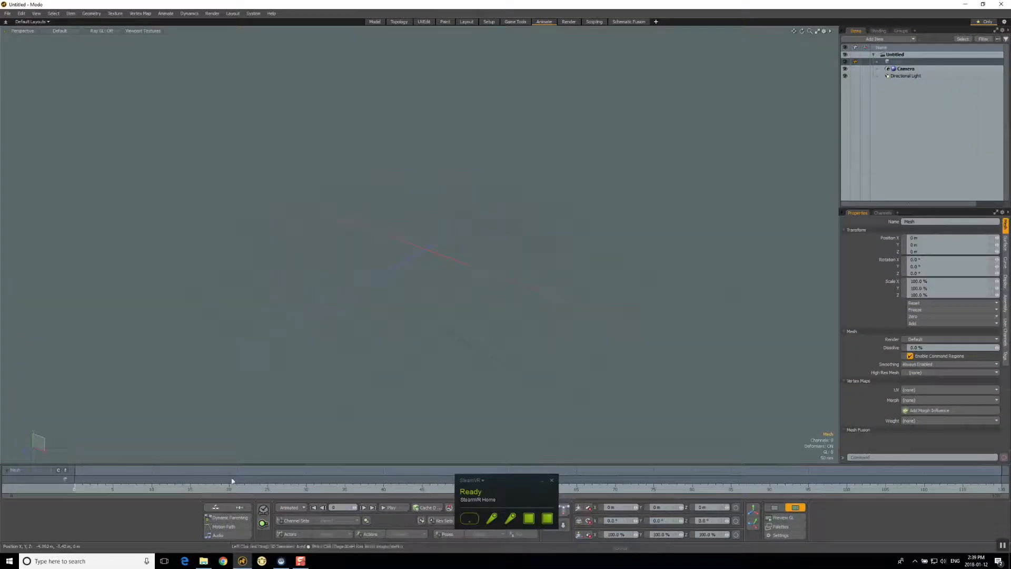
pyautogui.click(203, 560)
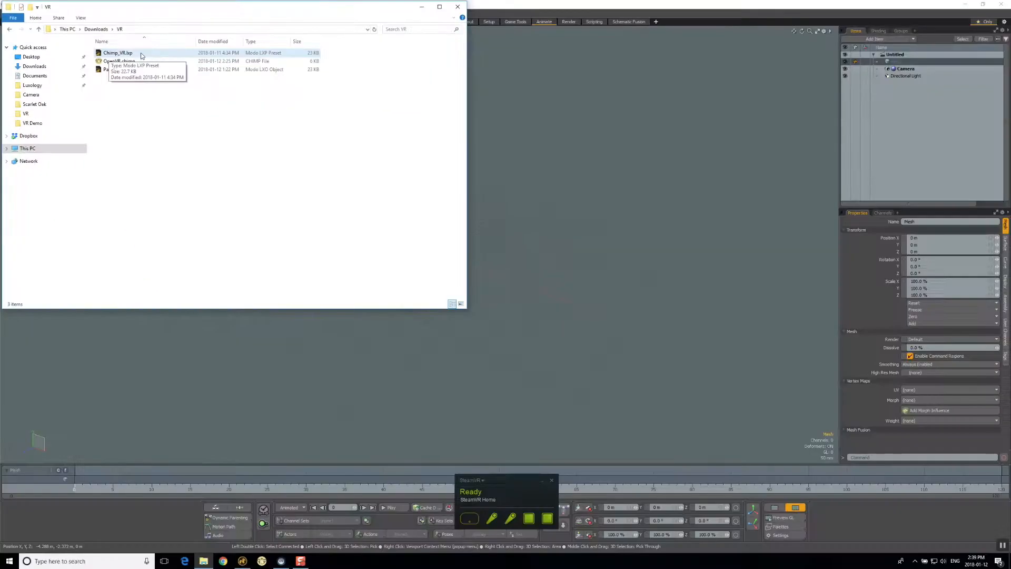
pyautogui.moveTo(357, 133); pyautogui.dragTo(1010, 276)
pyautogui.moveTo(436, 108); pyautogui.dragTo(570, 126)
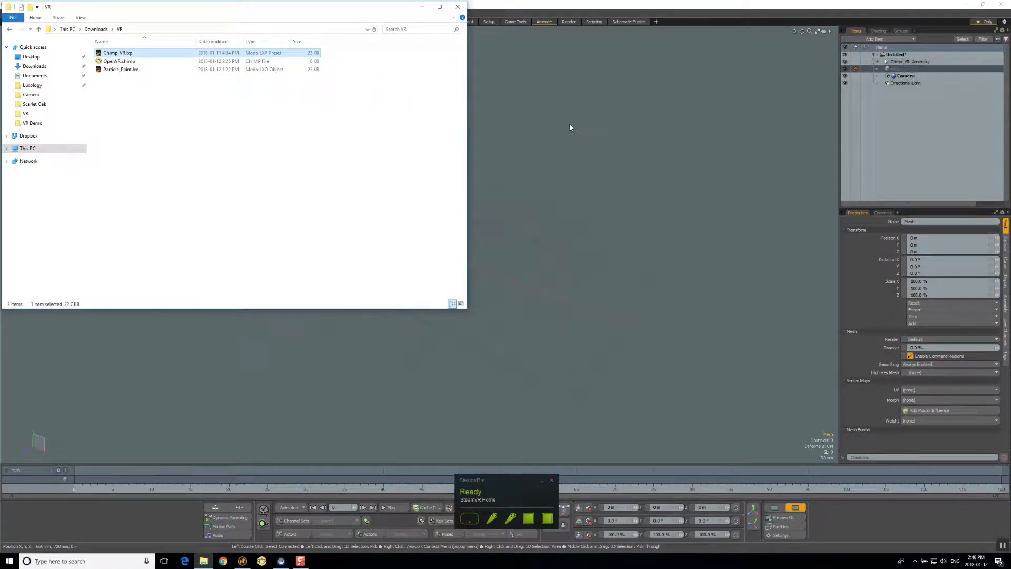
pyautogui.click(569, 129)
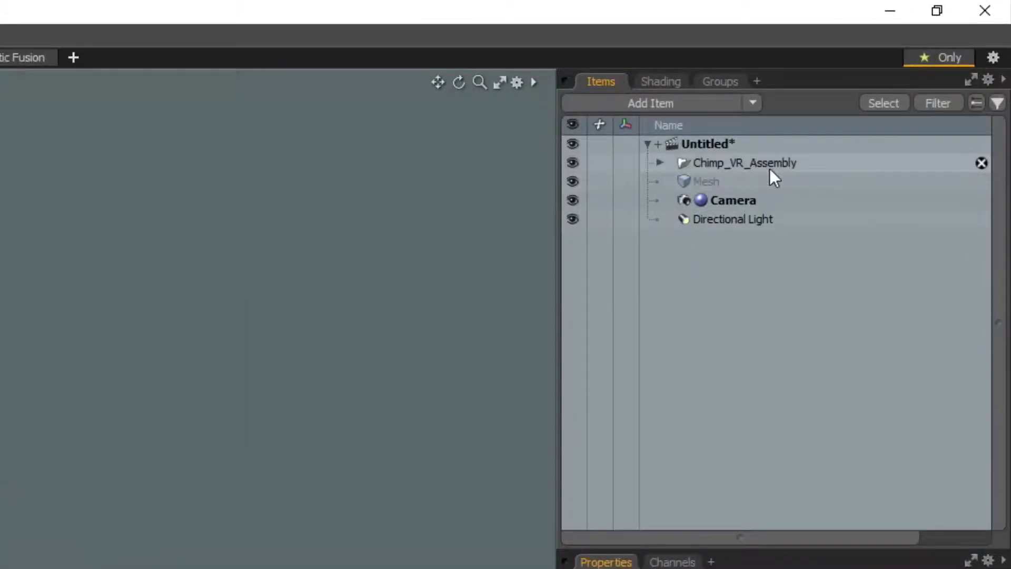
# Expand Chimp_VR_Assembly and examine its VR_Head, VR_Controller_Left and VR_Controller_Right locators
pyautogui.click(659, 162)
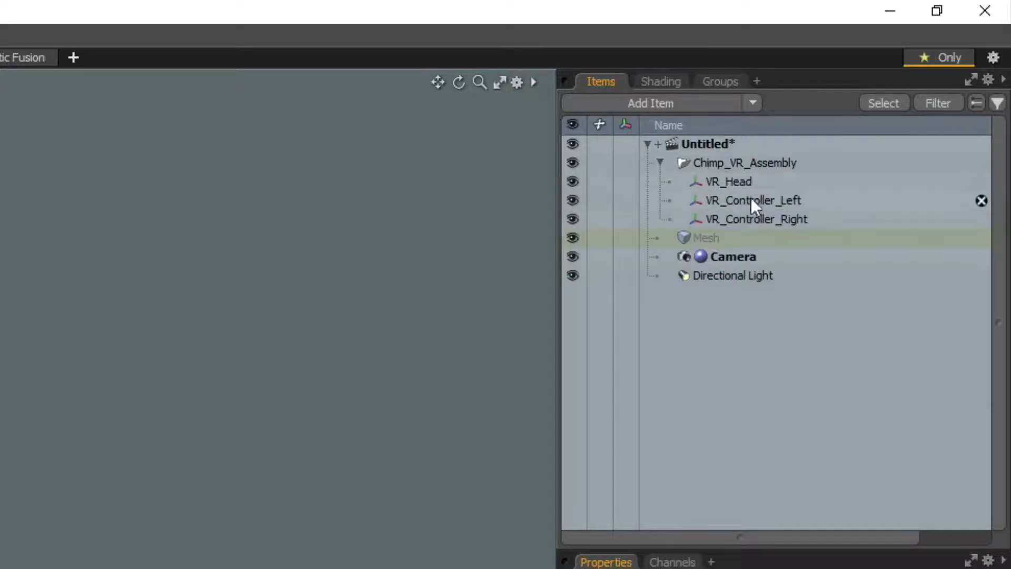
pyautogui.click(760, 180)
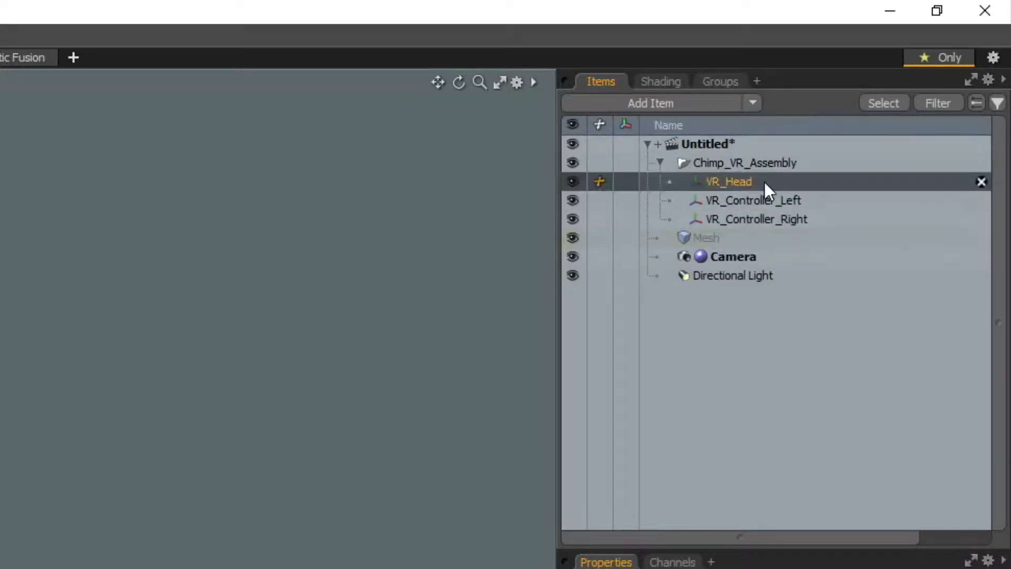
pyautogui.click(807, 200)
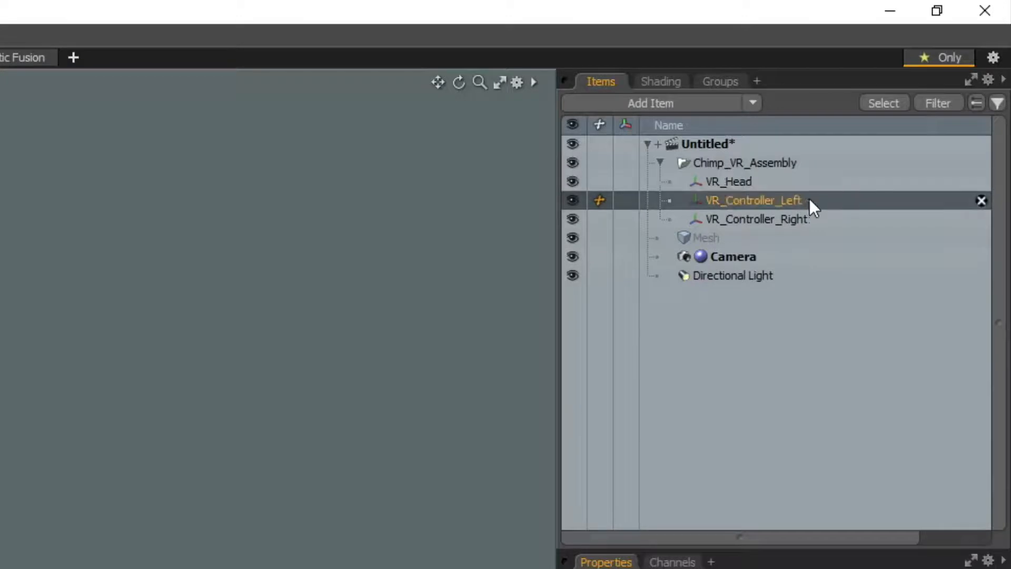
pyautogui.click(817, 218)
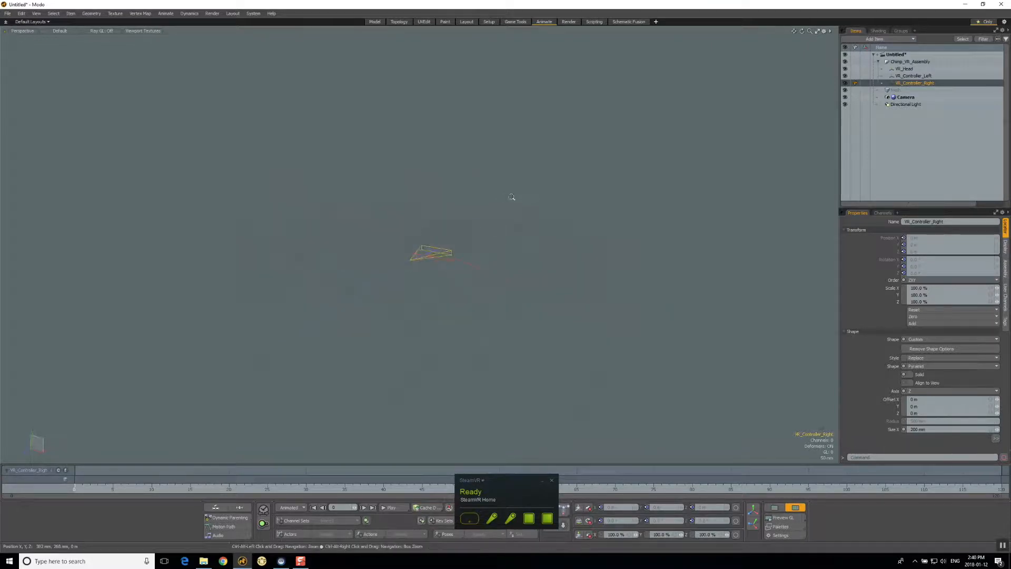
pyautogui.keyDown('ctrl'); pyautogui.keyDown('alt'); pyautogui.moveTo(512, 196); pyautogui.dragTo(451, 219); pyautogui.keyUp('alt'); pyautogui.keyUp('ctrl')
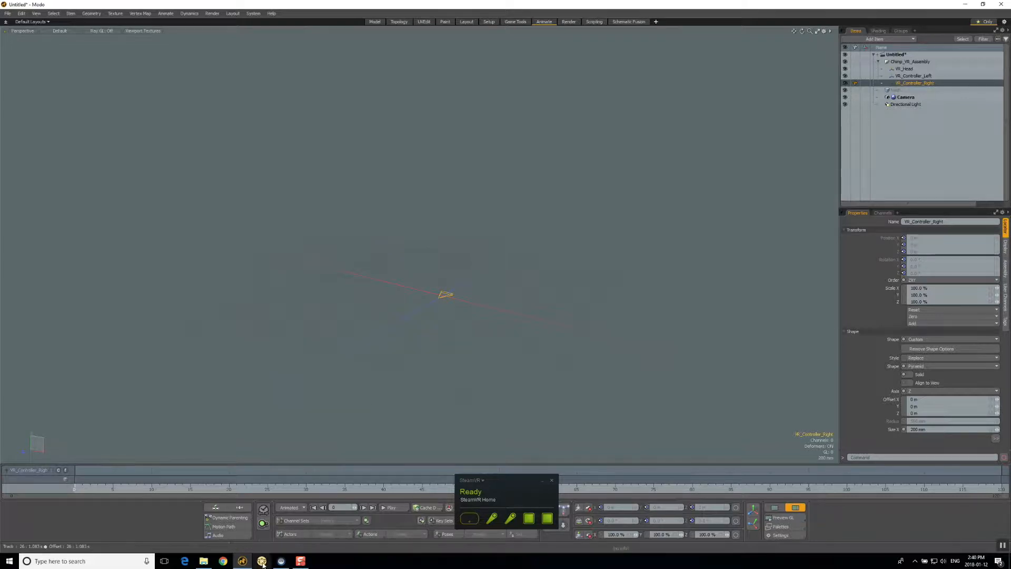
# Switch to Channel Chimp and open the OpenVR.chimp project
pyautogui.click(261, 561)
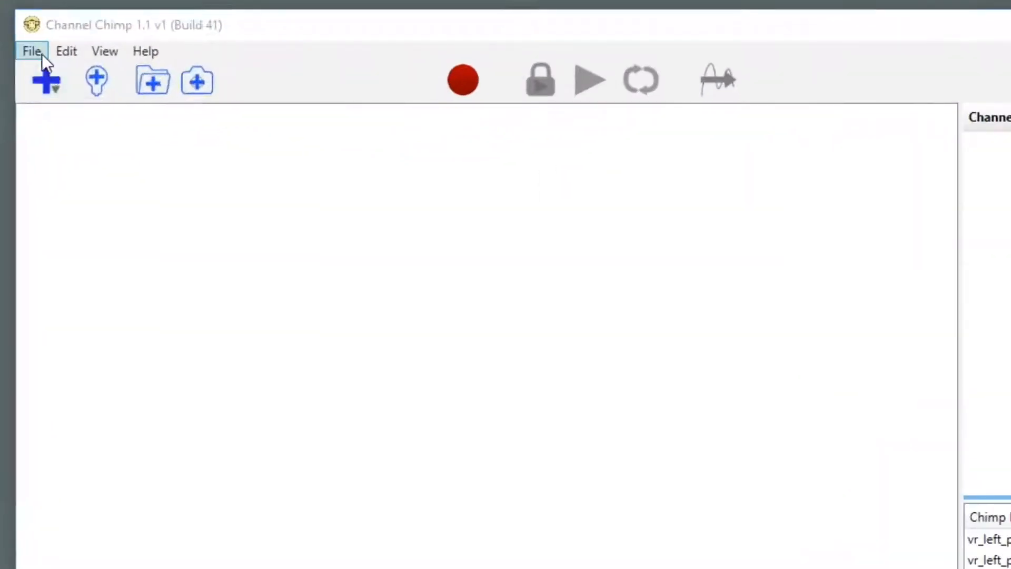
pyautogui.click(41, 51)
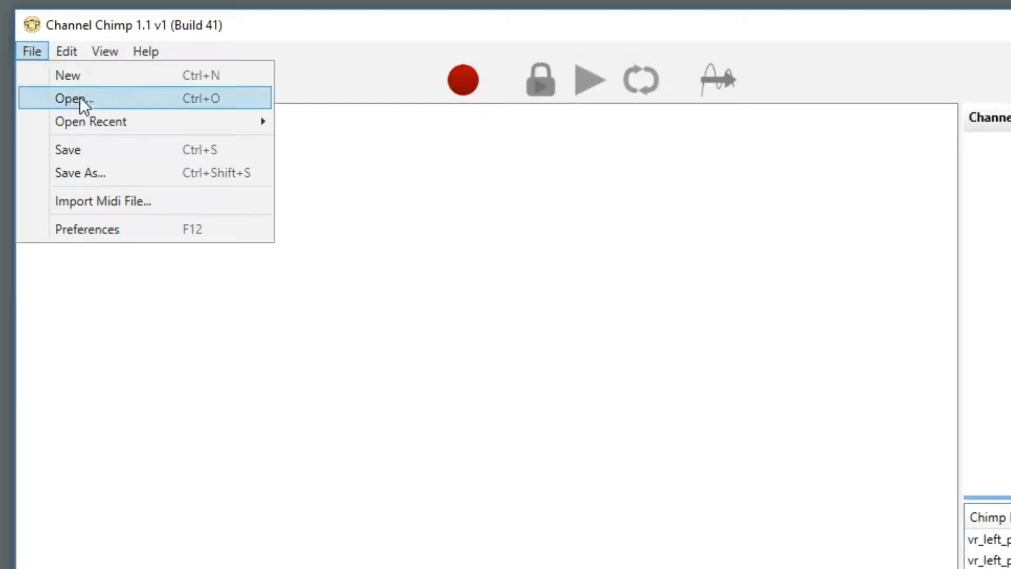
pyautogui.click(116, 97)
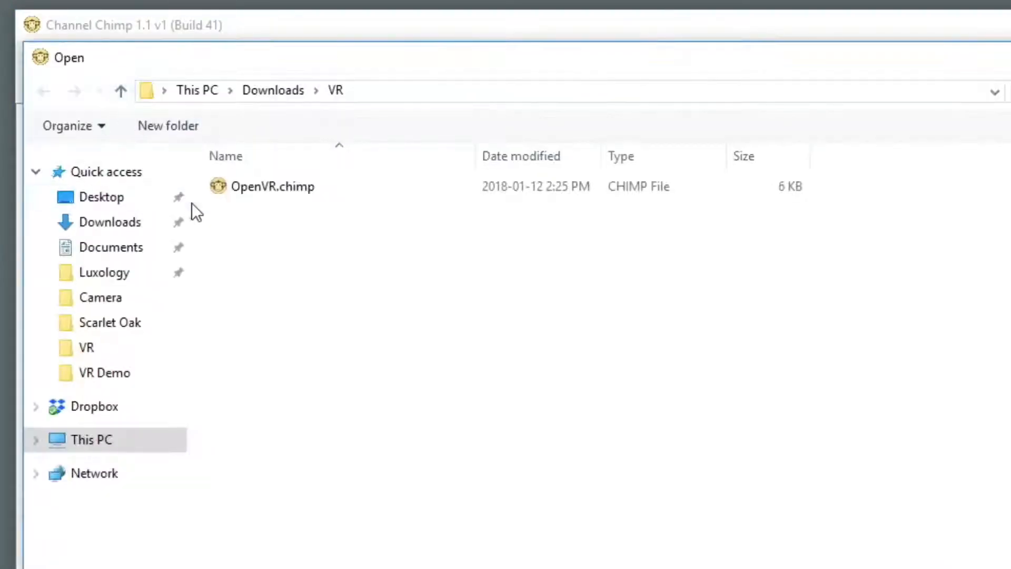
pyautogui.click(345, 188)
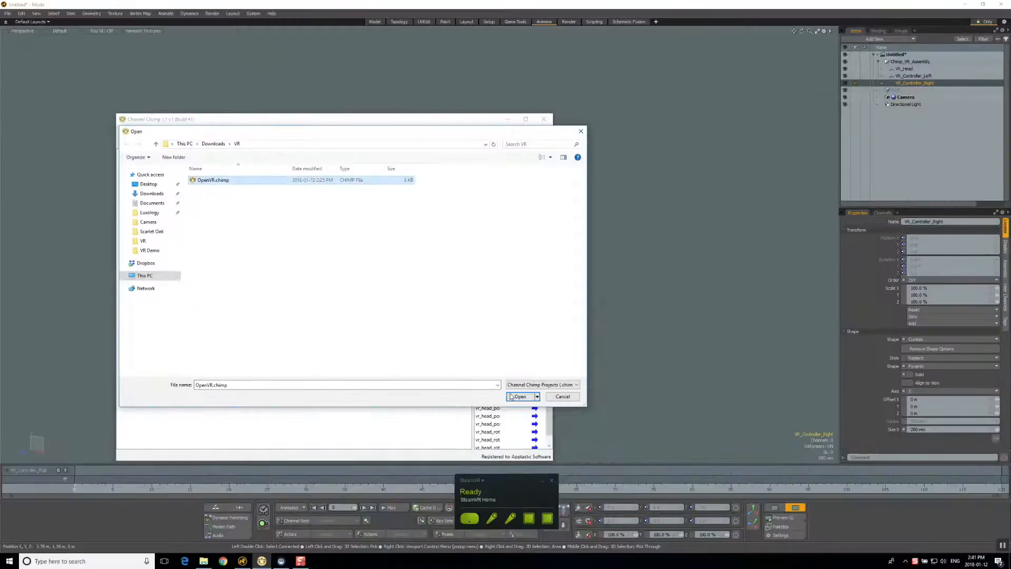
pyautogui.click(518, 396)
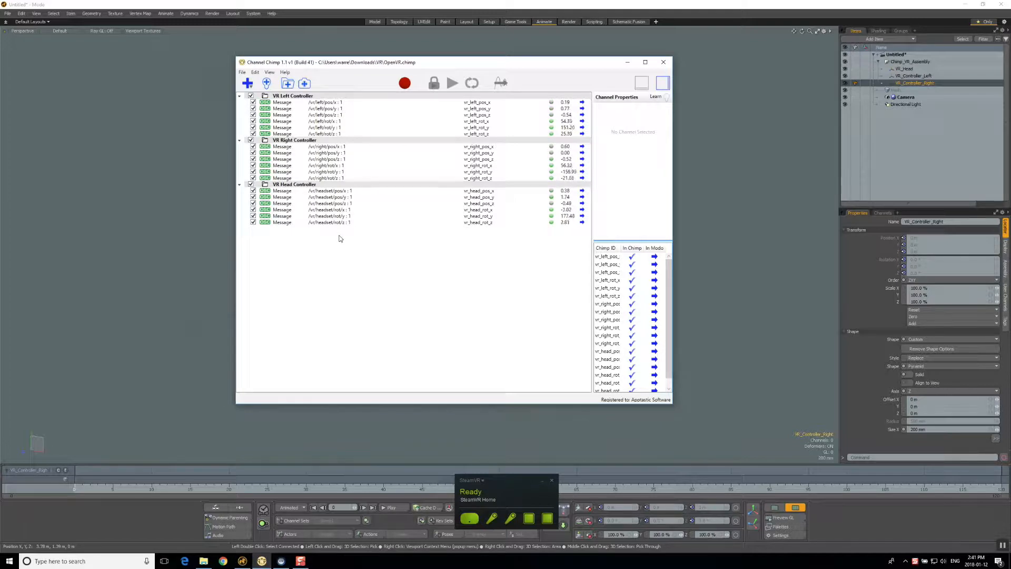
# Return to Modo and play the timeline while examining the tracked head and controller locators from different angles
pyautogui.hotkey('alt', 'Tab')
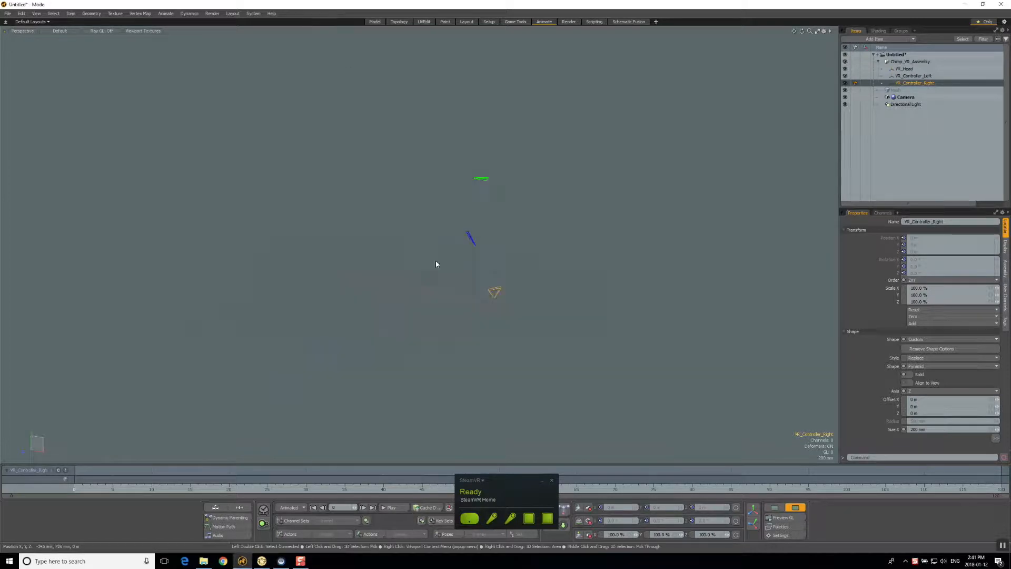
pyautogui.keyDown('alt'); pyautogui.moveTo(453, 272); pyautogui.dragTo(463, 278); pyautogui.keyUp('alt')
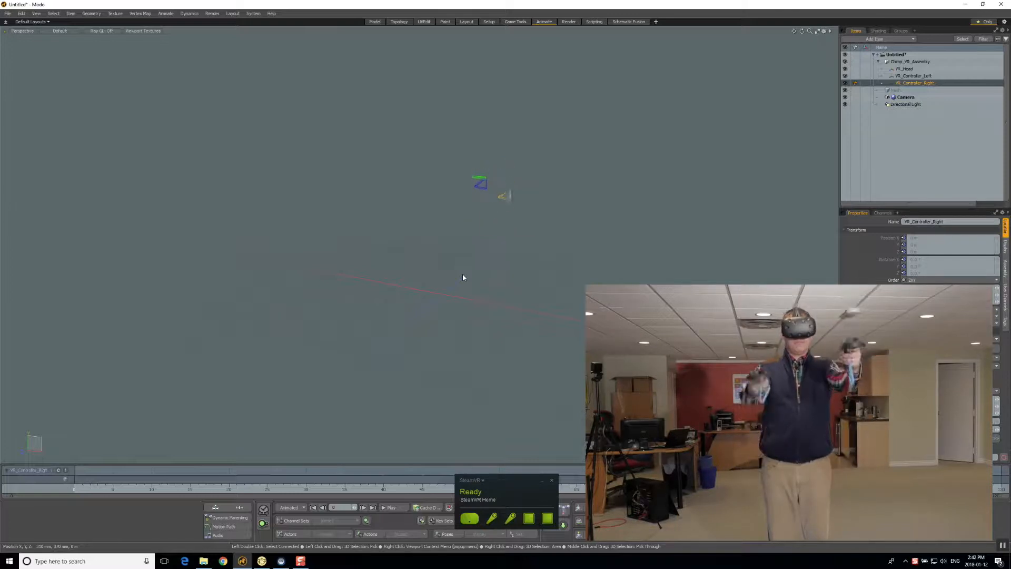
pyautogui.click(393, 508)
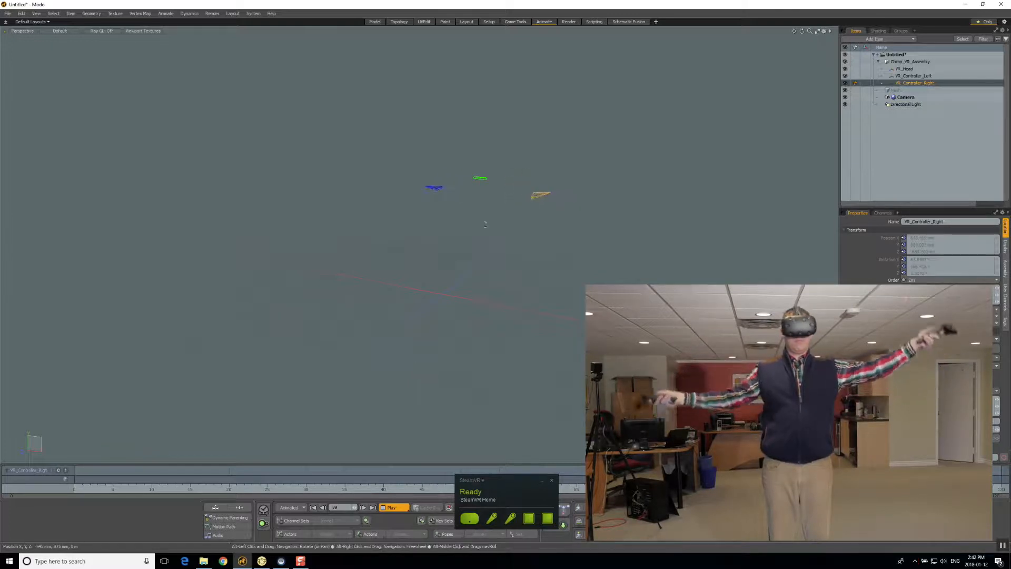
pyautogui.keyDown('alt'); pyautogui.moveTo(485, 224); pyautogui.dragTo(327, 237); pyautogui.keyUp('alt')
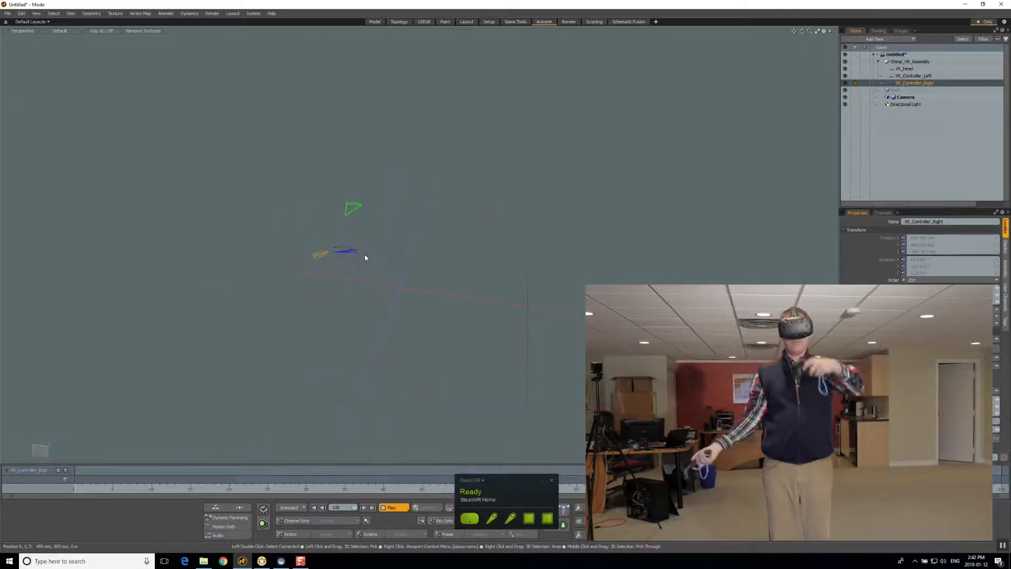
pyautogui.click(375, 274)
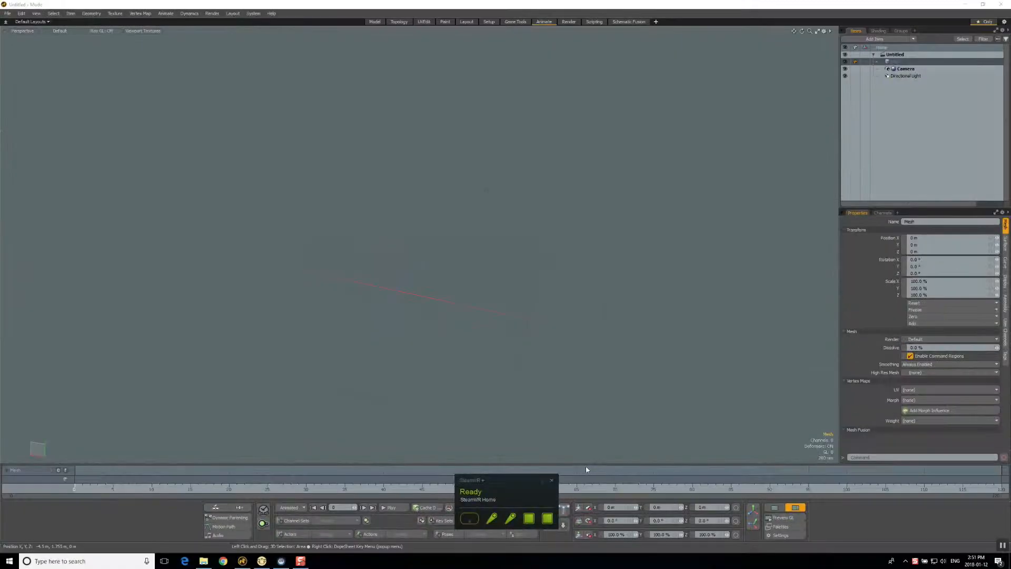
# Open the Particle_Paint.lxo scene from the VR folder and show it in the Setup layout with a maximized 3D viewport
pyautogui.keyDown('alt'); pyautogui.moveTo(427, 335); pyautogui.dragTo(419, 282); pyautogui.keyUp('alt')
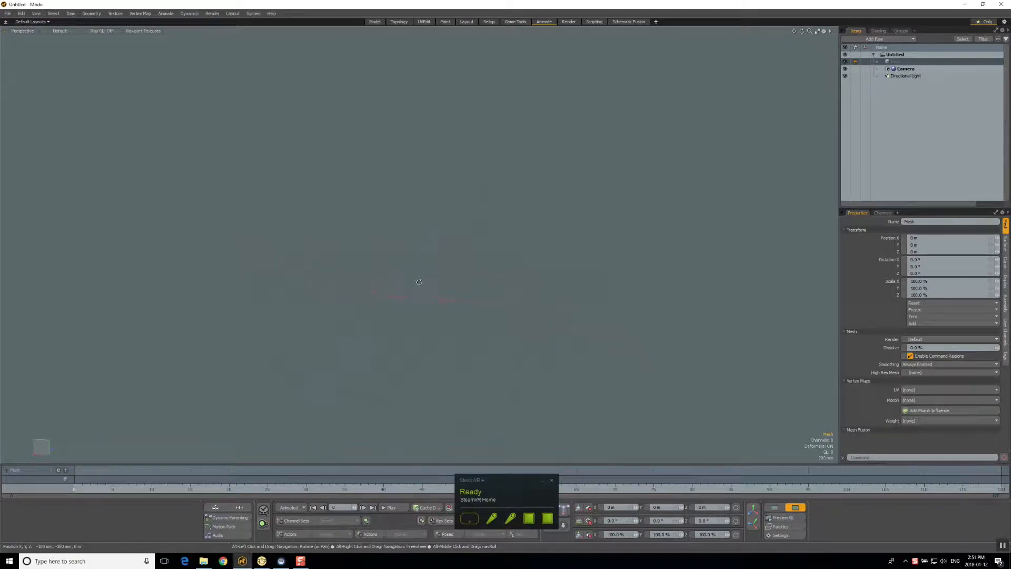
pyautogui.click(204, 560)
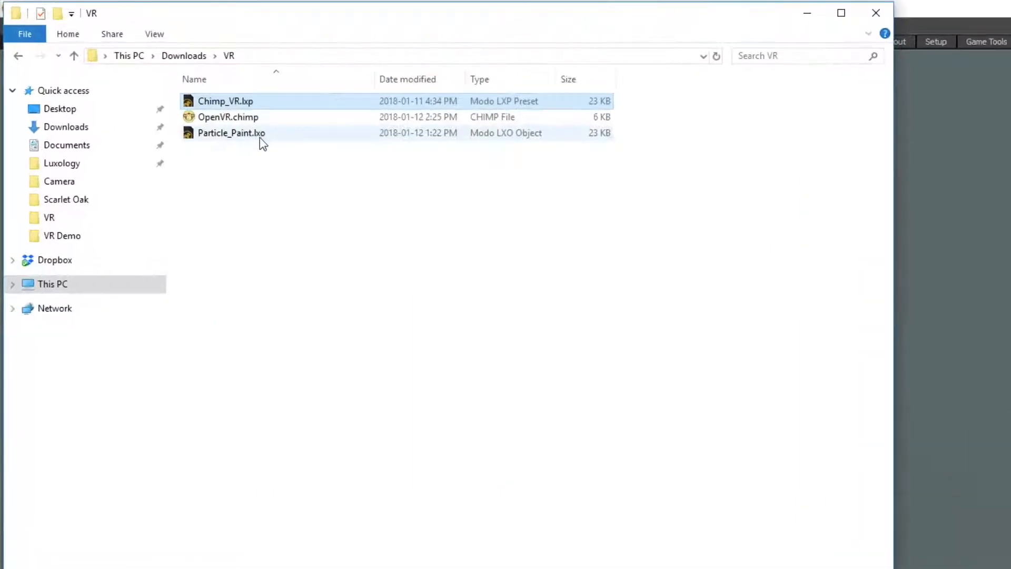
pyautogui.click(135, 72)
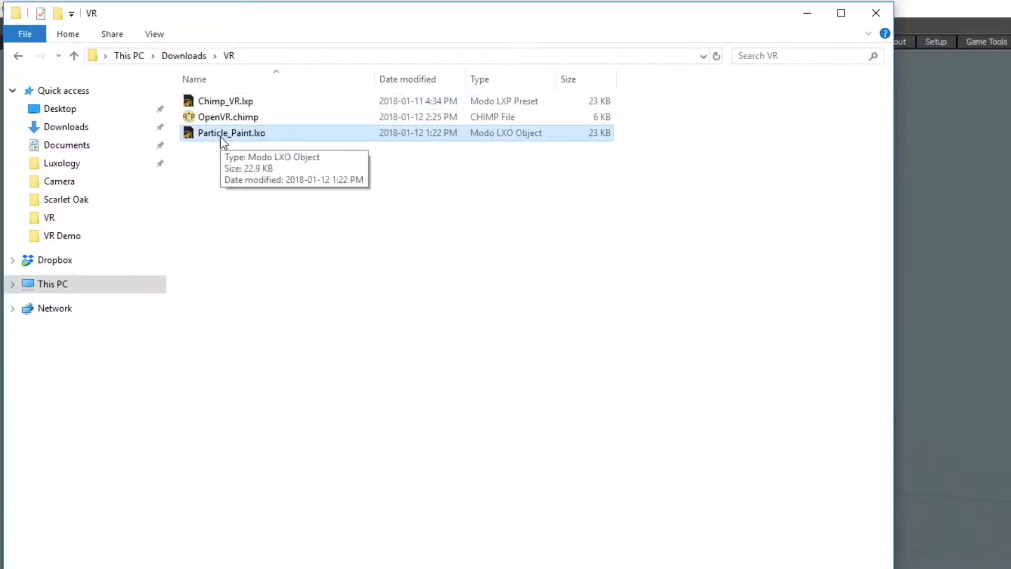
pyautogui.doubleClick(257, 135)
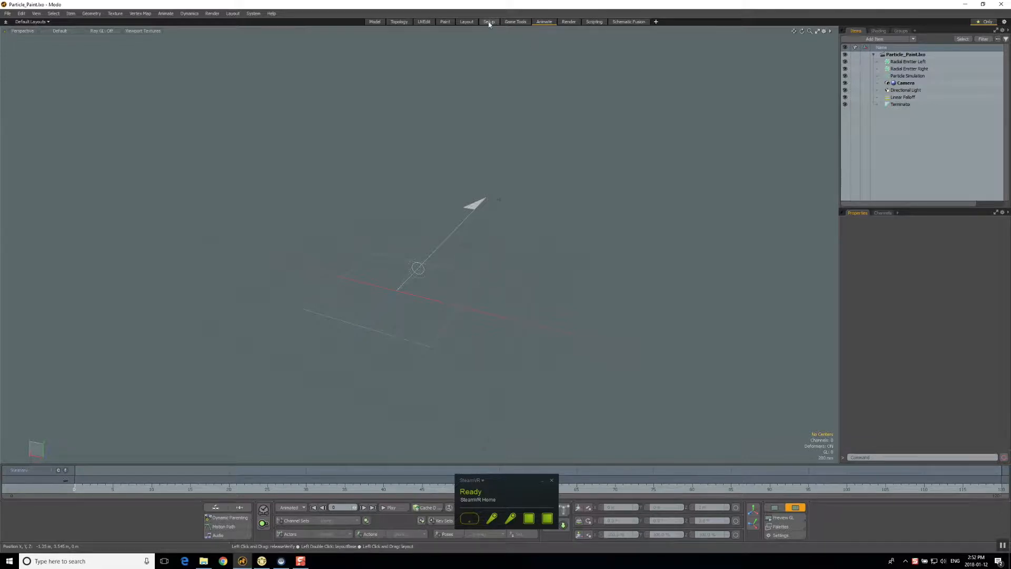
pyautogui.click(489, 22)
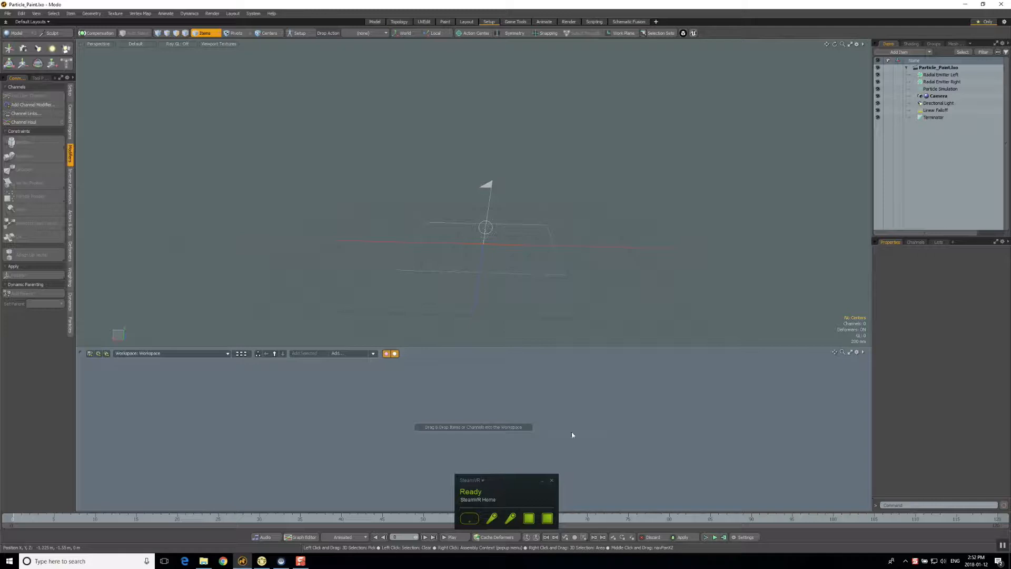
pyautogui.click(850, 44)
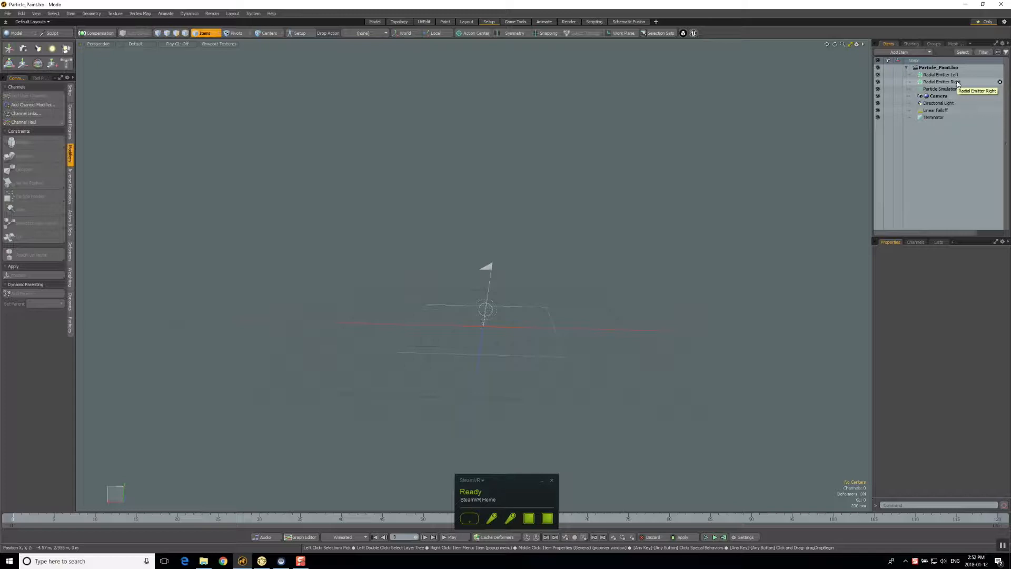
# Add the Chimp_VR.lxp preset to the particle scene and place the expanded Chimp_VR_Assembly above Radial Emitter Left in the item hierarchy
pyautogui.click(203, 560)
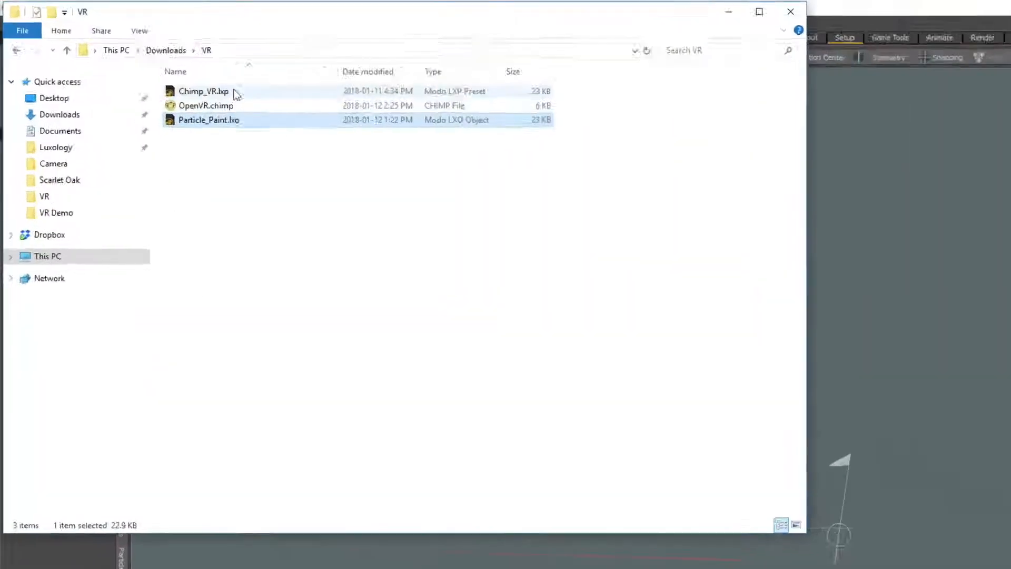
pyautogui.click(118, 54)
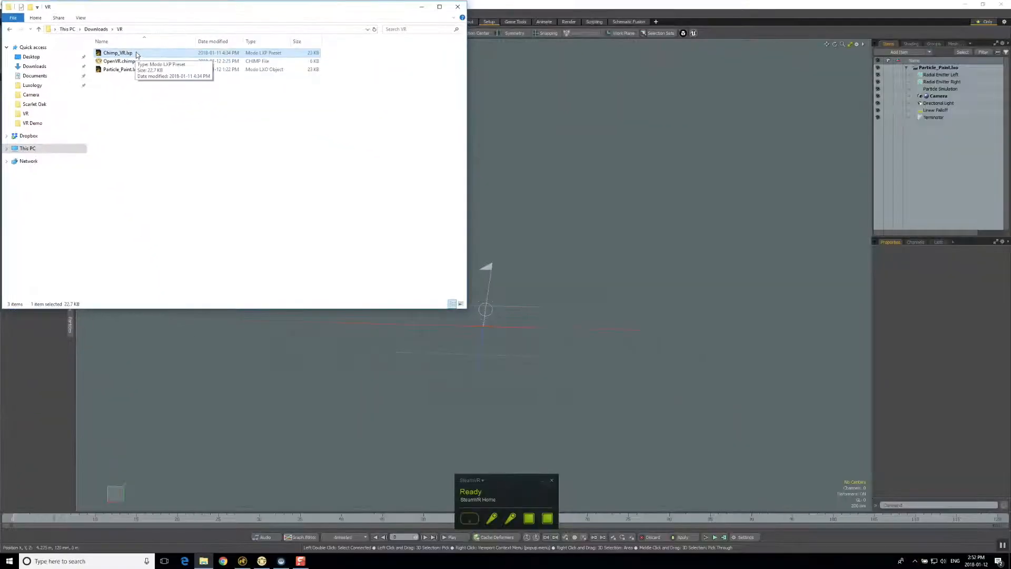
pyautogui.doubleClick(136, 54)
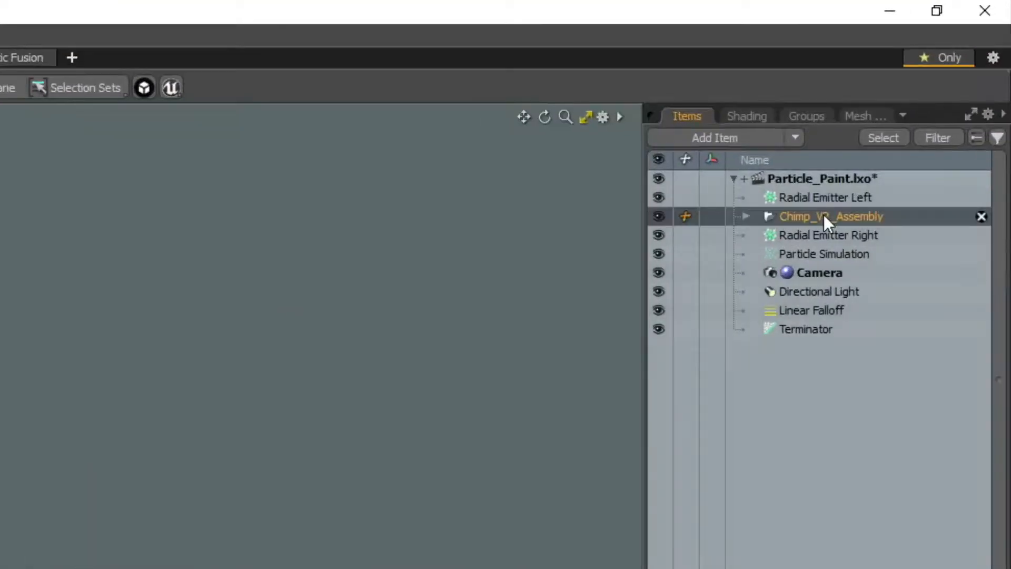
pyautogui.moveTo(823, 214); pyautogui.dragTo(825, 187)
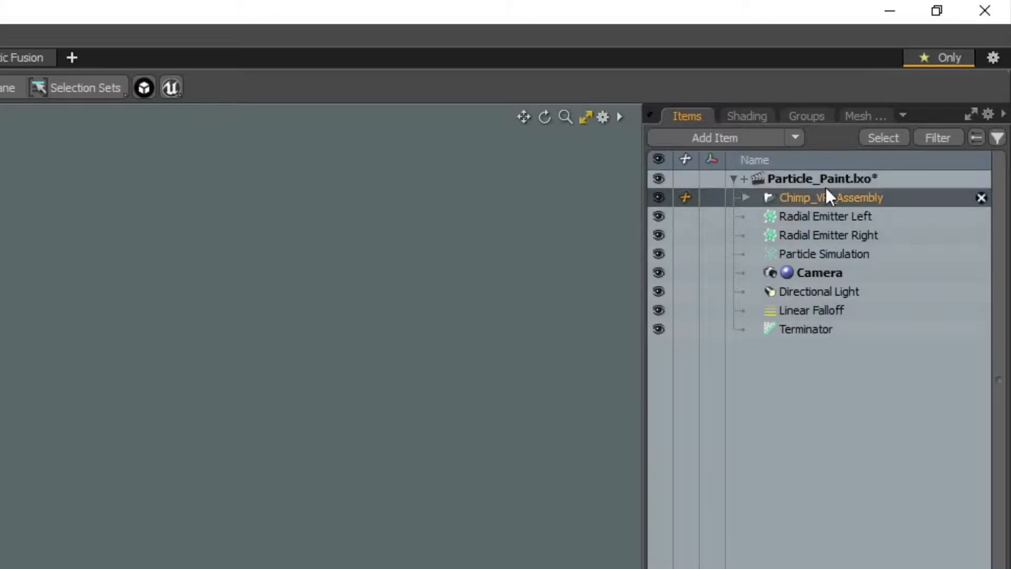
pyautogui.click(746, 197)
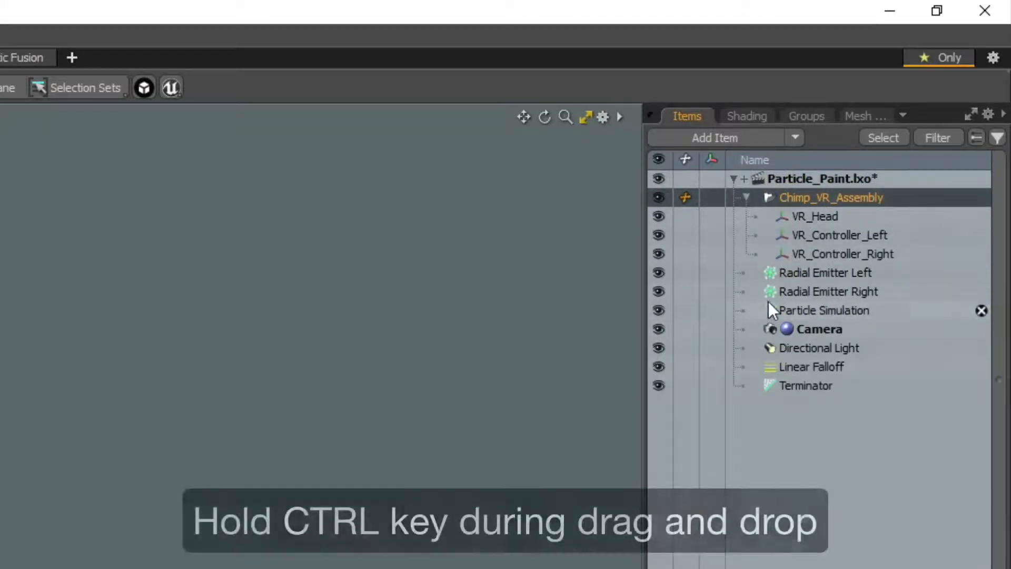
# Parent Radial Emitter Left to VR_Controller_Left and Radial Emitter Right to VR_Controller_Right
pyautogui.click(830, 271)
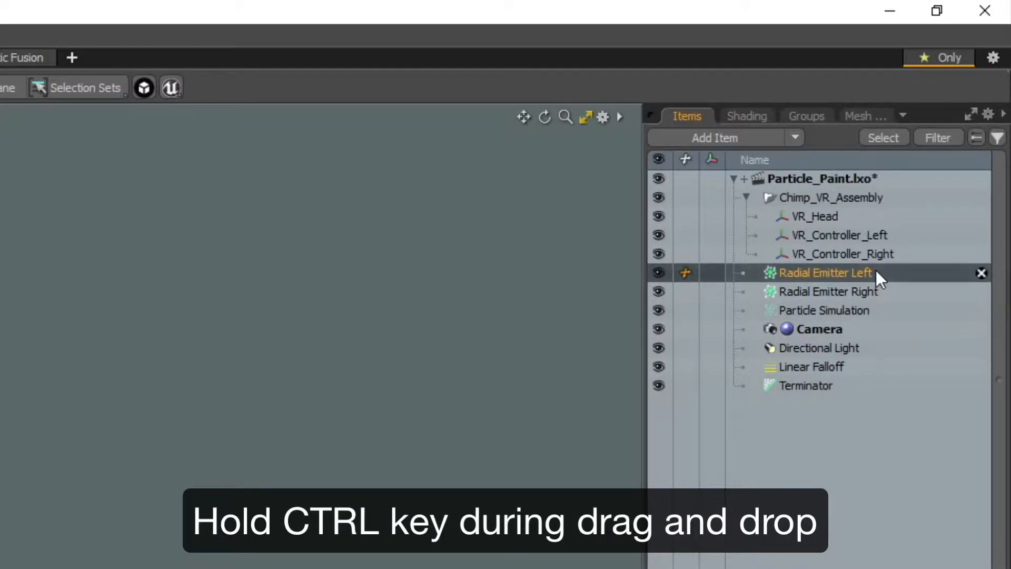
pyautogui.keyDown('ctrl'); pyautogui.moveTo(876, 269); pyautogui.dragTo(875, 233); pyautogui.keyUp('ctrl')
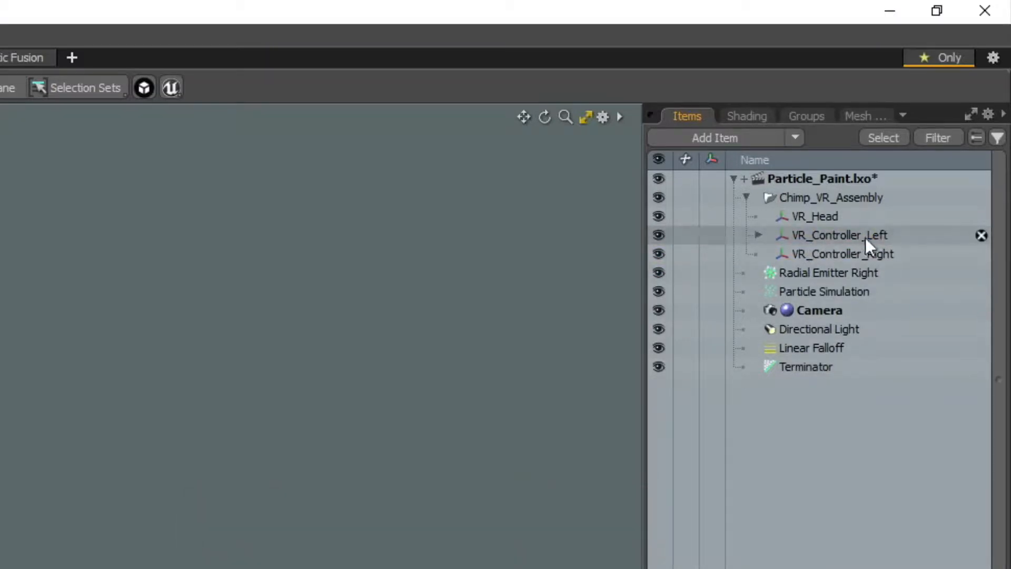
pyautogui.click(757, 234)
pyautogui.click(813, 291)
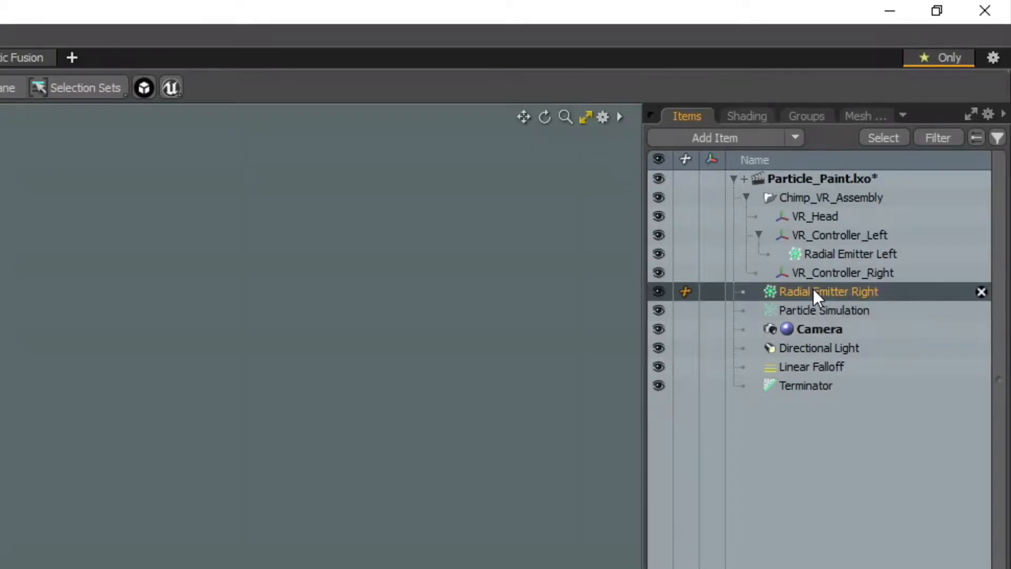
pyautogui.keyDown('ctrl'); pyautogui.moveTo(812, 289); pyautogui.dragTo(823, 271); pyautogui.keyUp('ctrl')
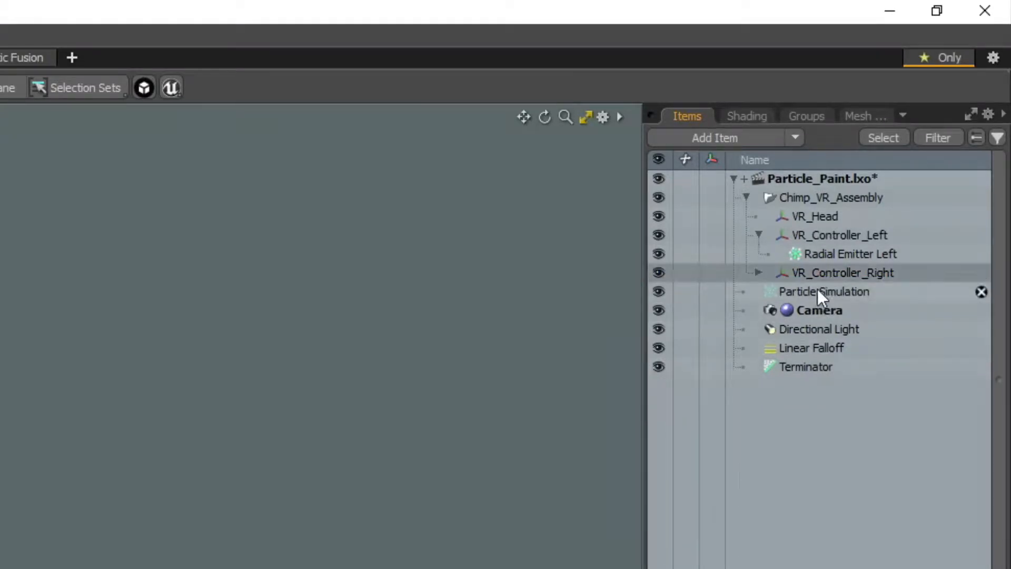
pyautogui.click(759, 271)
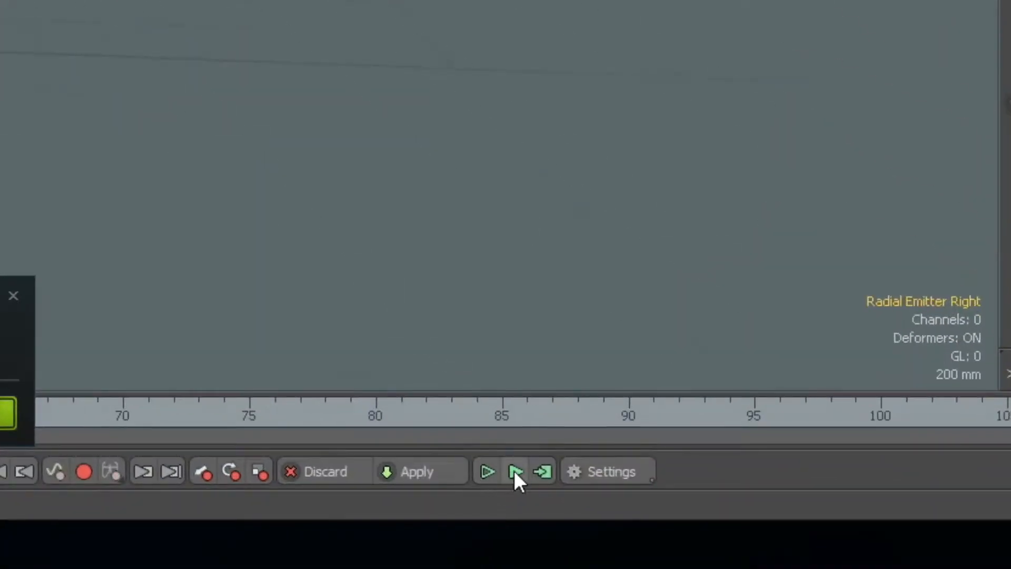
# Start the live dynamics simulation so the controller-mounted emitters paint particles
pyautogui.click(514, 469)
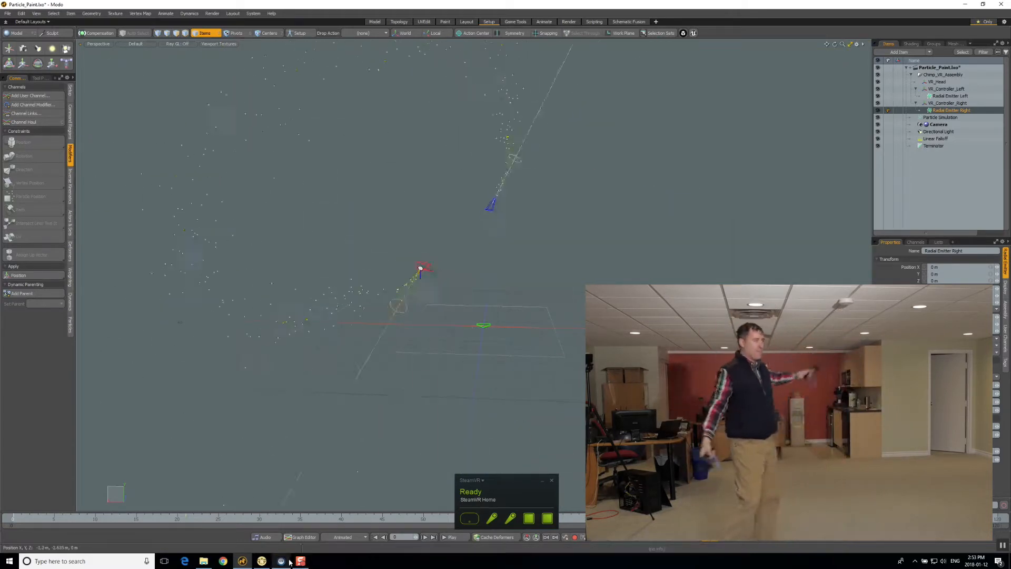
# Switch to Channel Chimp and reposition its window to prepare for recording the VR channels
pyautogui.click(261, 561)
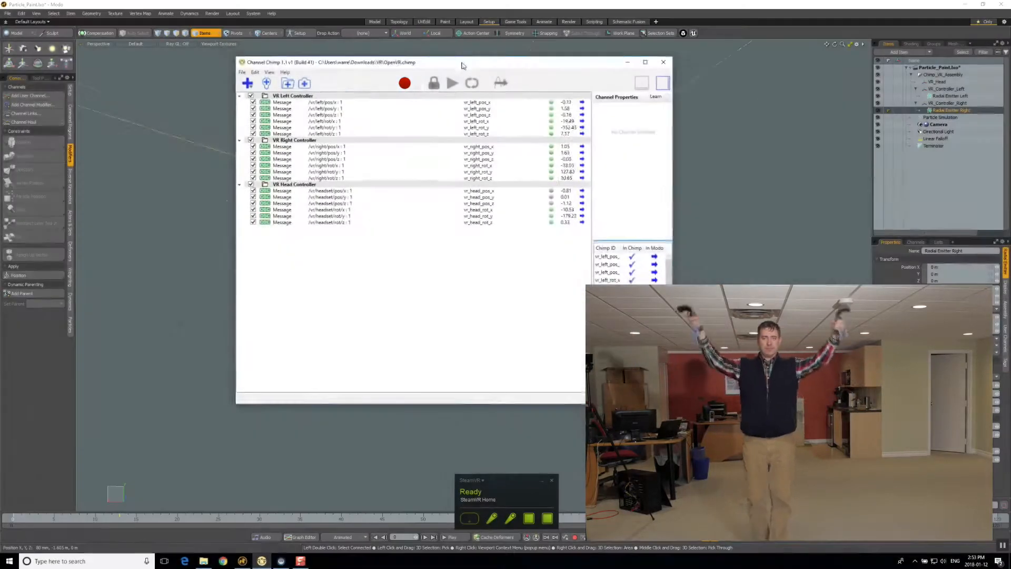
pyautogui.moveTo(459, 61); pyautogui.dragTo(503, 82)
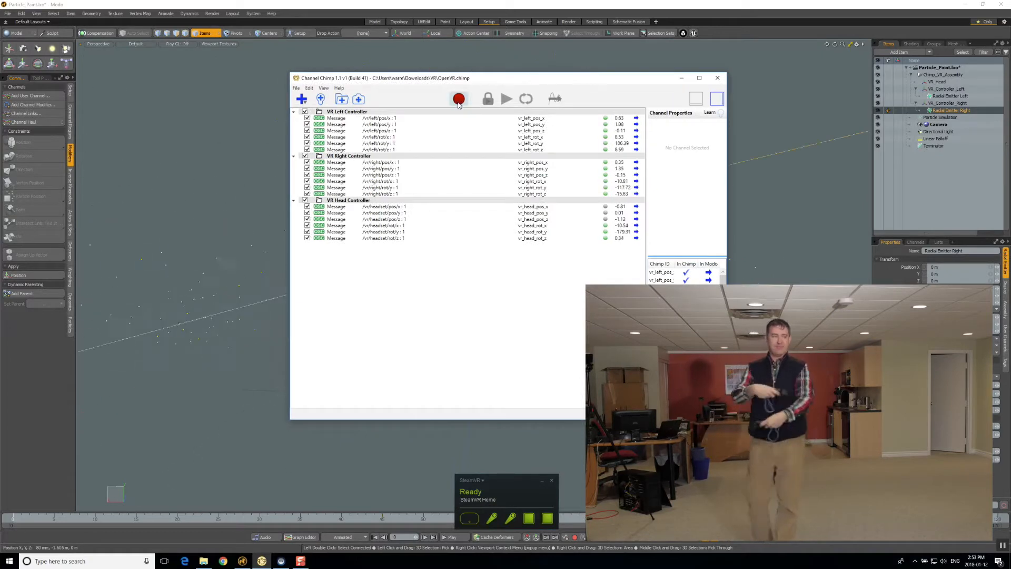